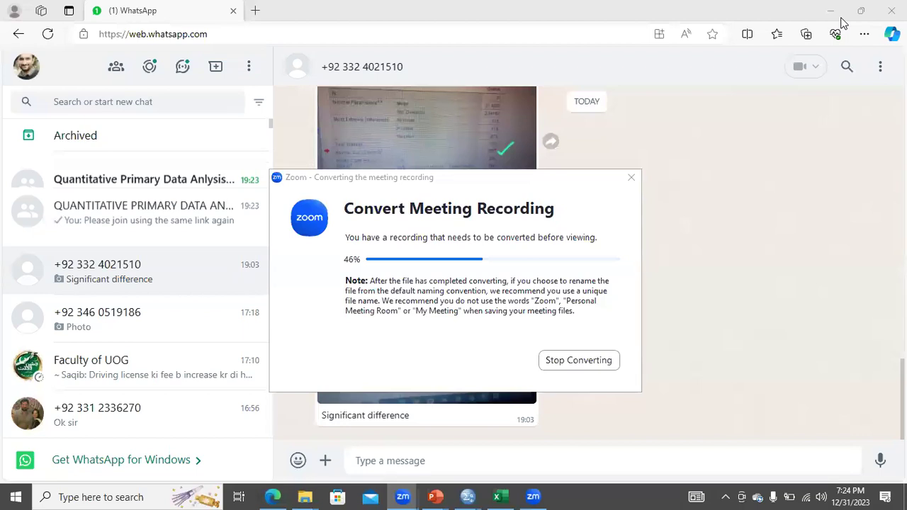
Step: Review the binomial test output and interpretation slides up to Example 4 (For Drill), and end the slide show
click(830, 10)
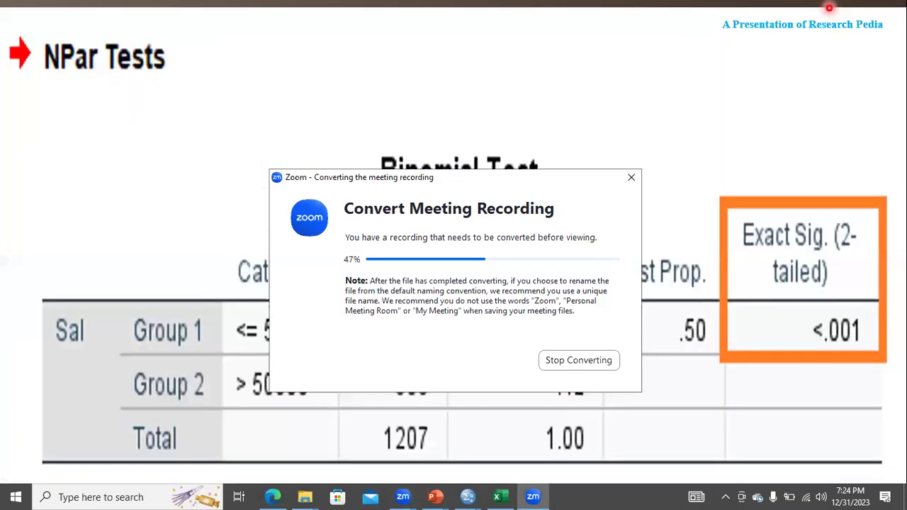
click(702, 84)
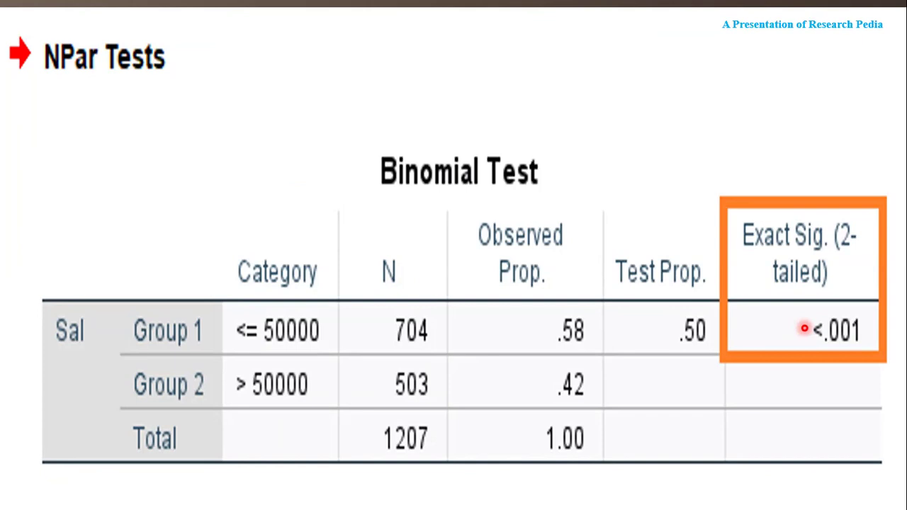
key(Right)
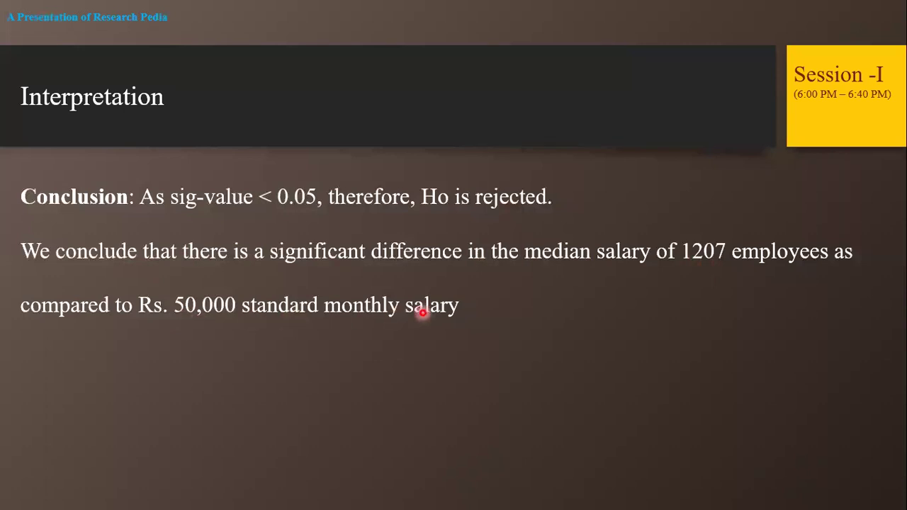
key(Right)
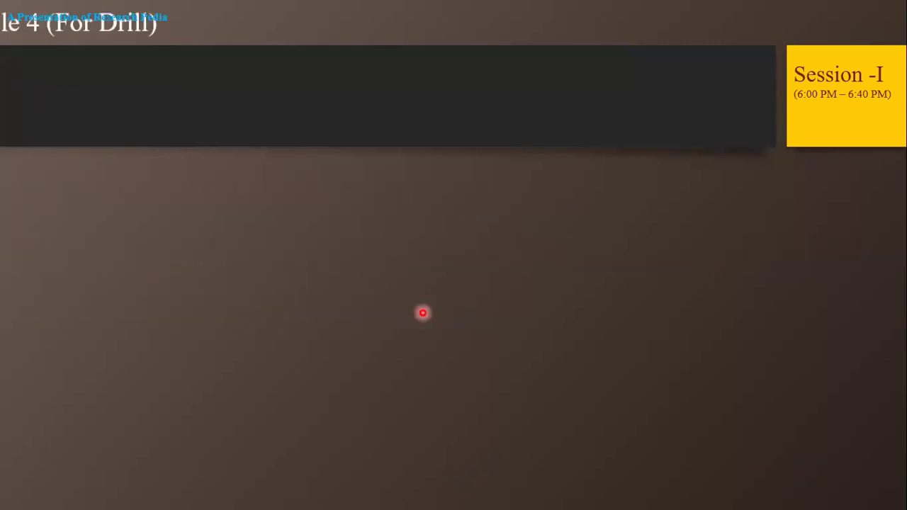
right_click(422, 312)
click(457, 304)
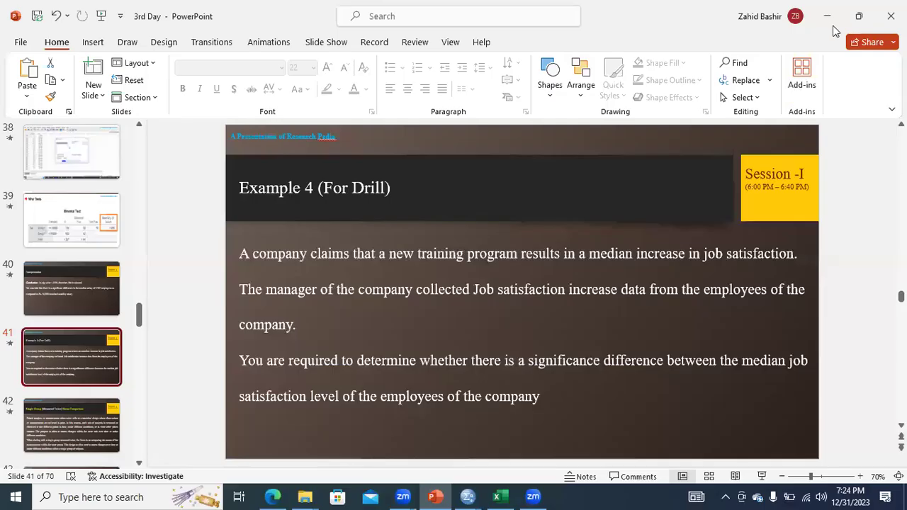
Step: Minimize the presentation and the meeting recording folder, and switch to the SPSS Statistics output viewer
click(829, 17)
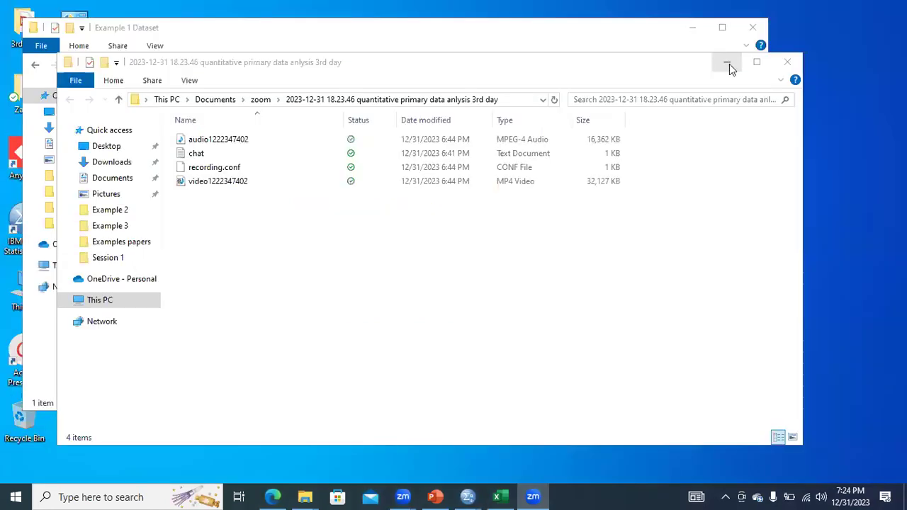
click(729, 65)
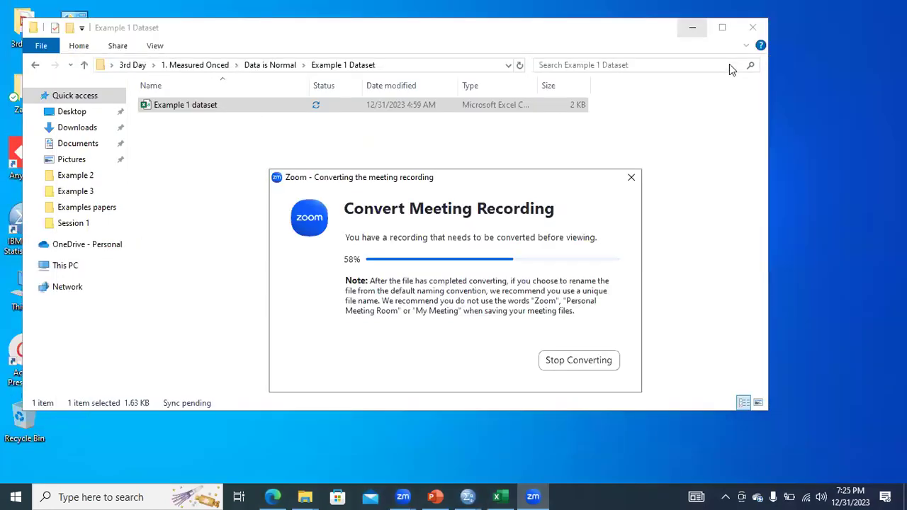
click(468, 495)
click(495, 432)
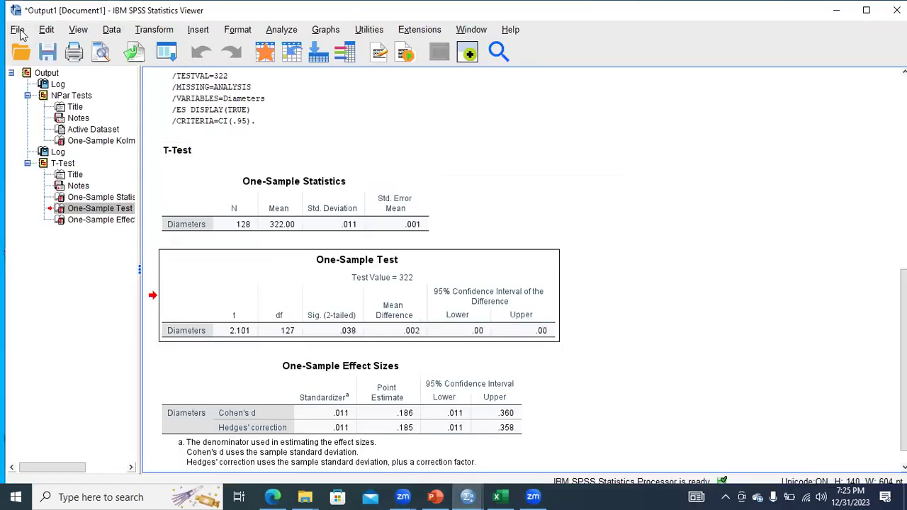
Step: Start opening a data file and browse to the Example 3 Dataset folder inside 1. Measured Onced, Data is not Normal
click(19, 31)
mouse_move(41, 66)
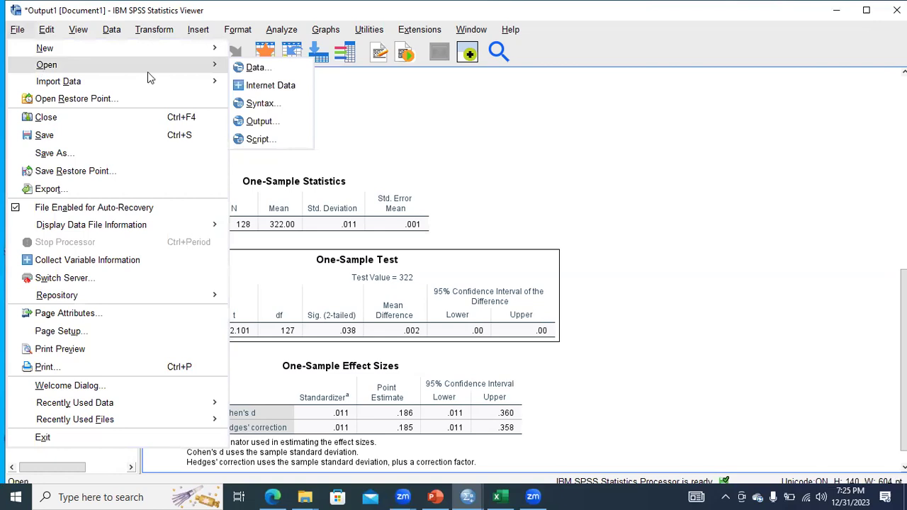
click(253, 67)
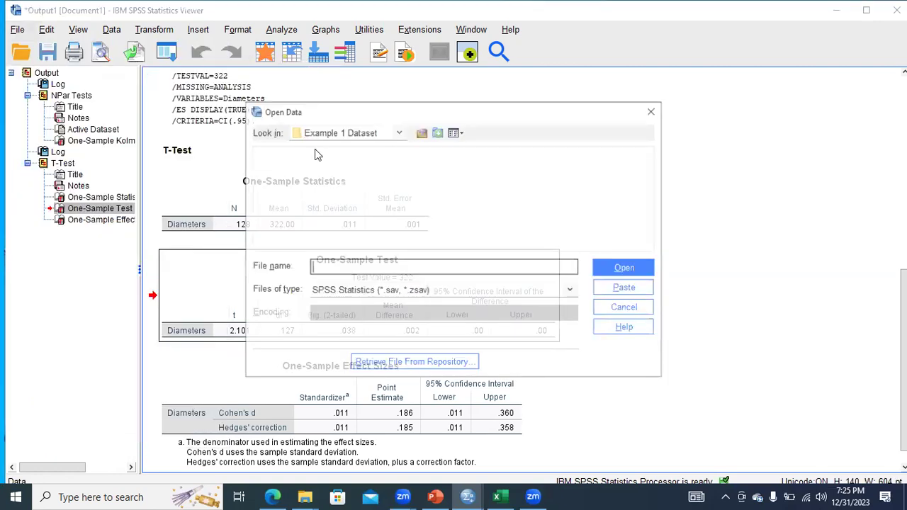
click(399, 134)
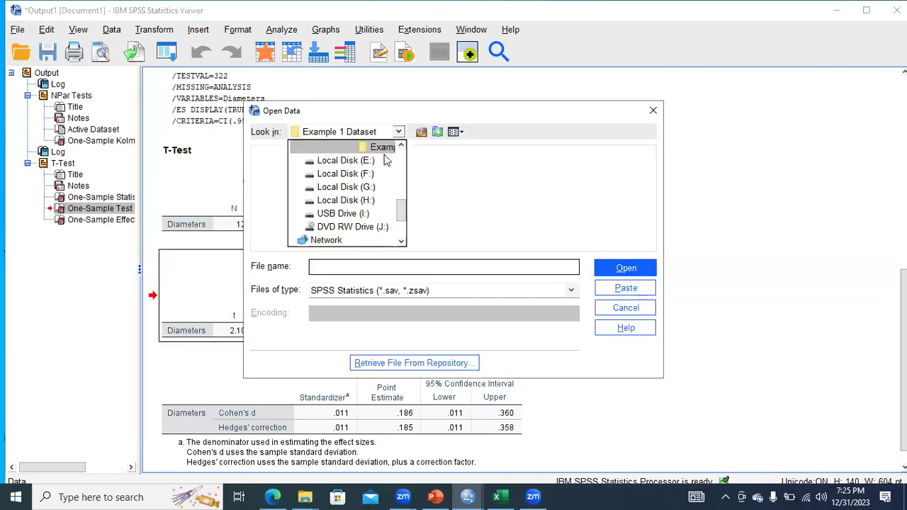
click(421, 134)
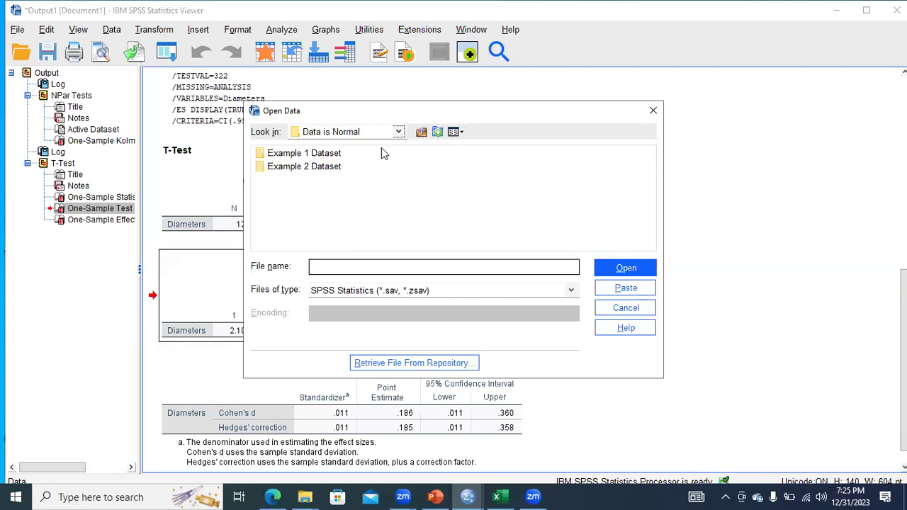
click(399, 133)
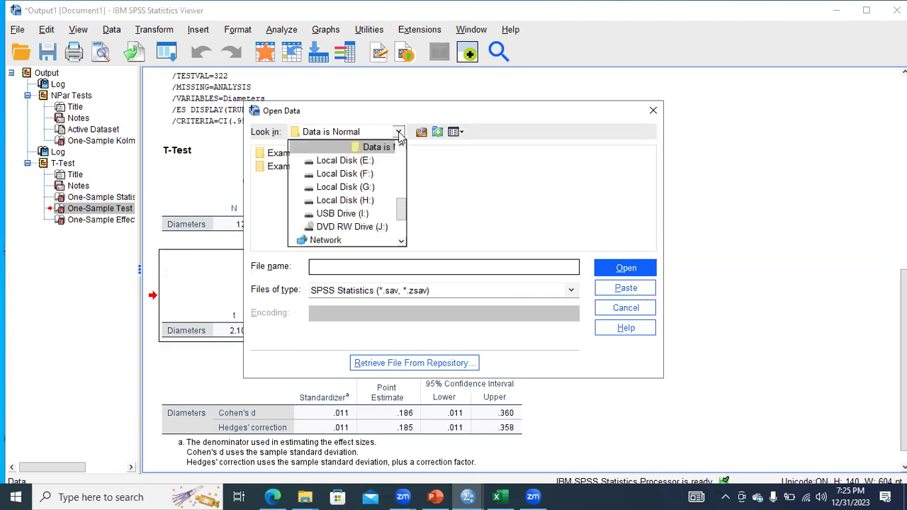
click(399, 132)
click(422, 132)
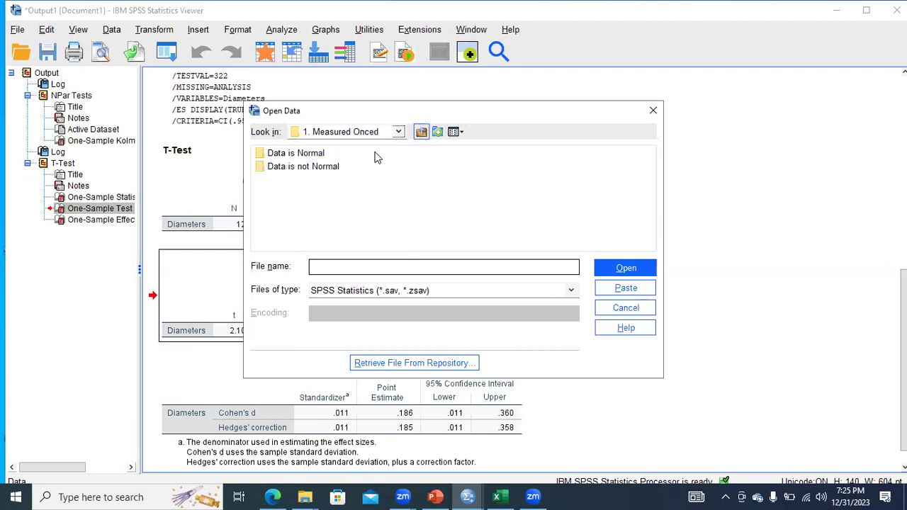
double_click(315, 168)
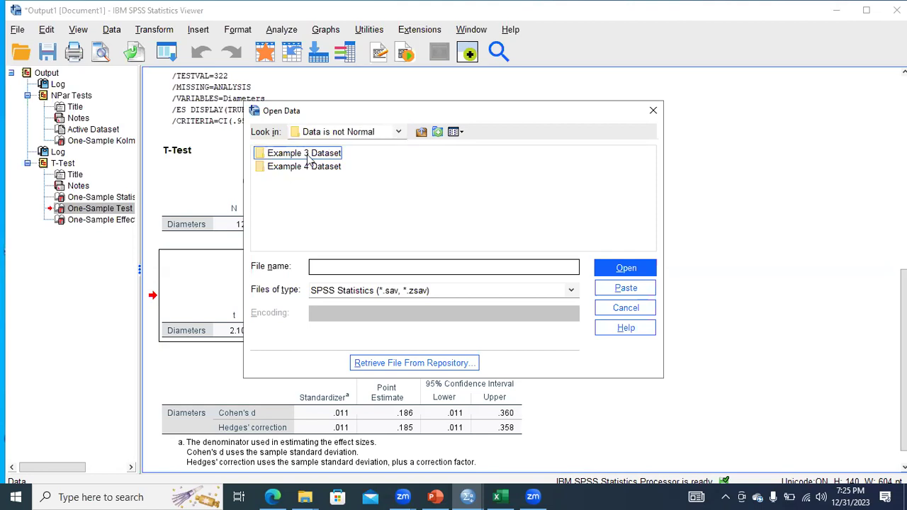
double_click(307, 158)
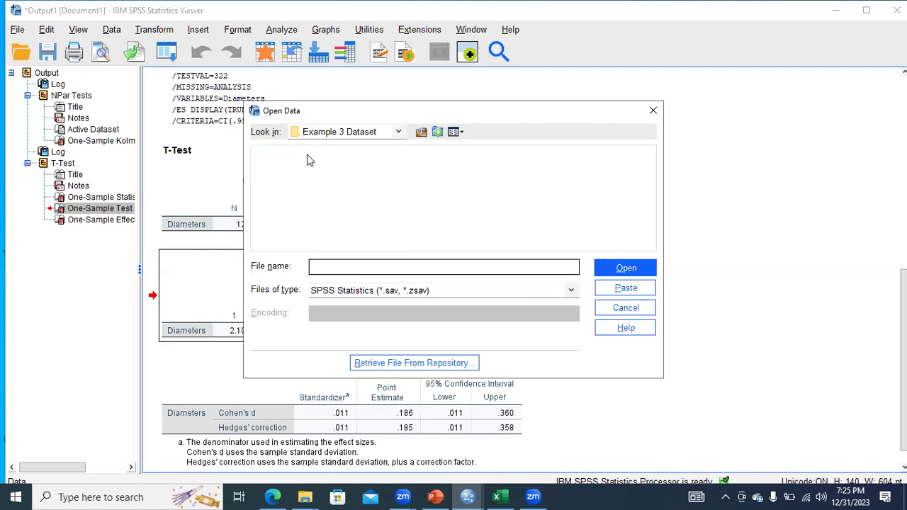
Step: Set the file type to CSV (*.csv) and open Example 3 Dataset.csv
click(572, 293)
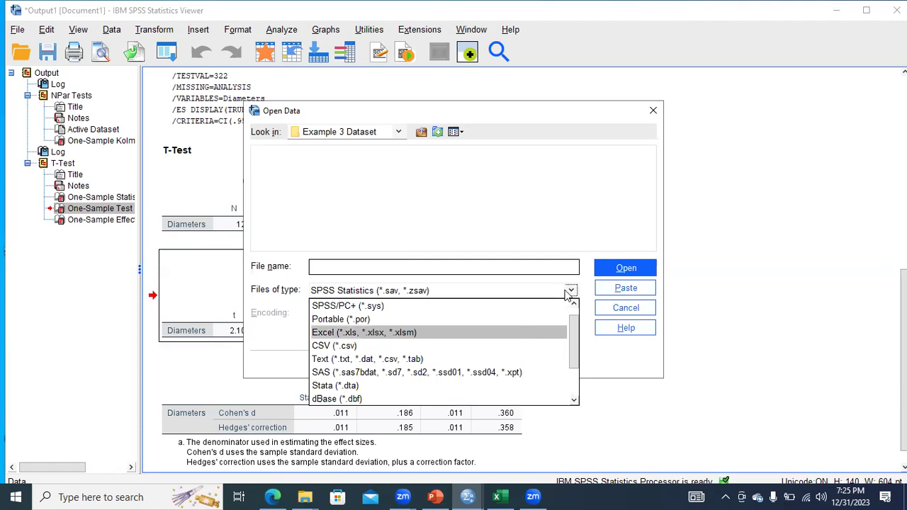
click(515, 332)
click(571, 290)
click(497, 345)
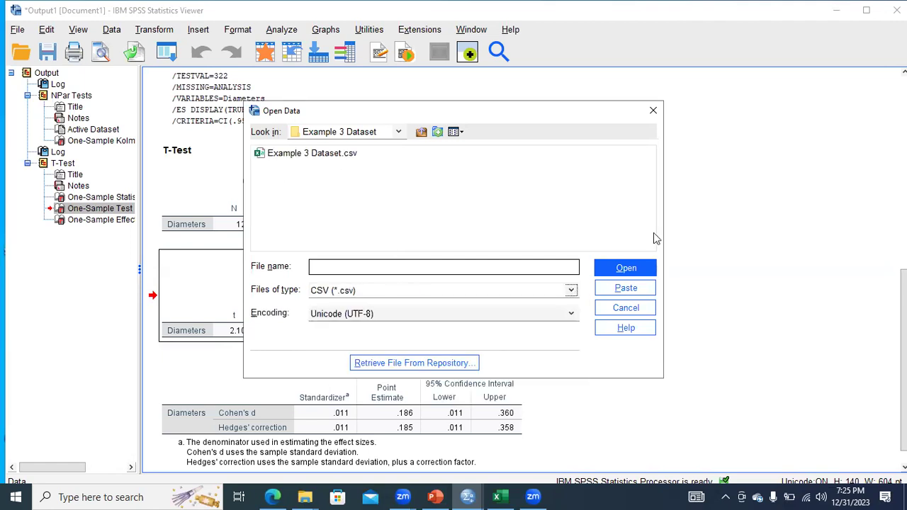
click(628, 277)
click(323, 157)
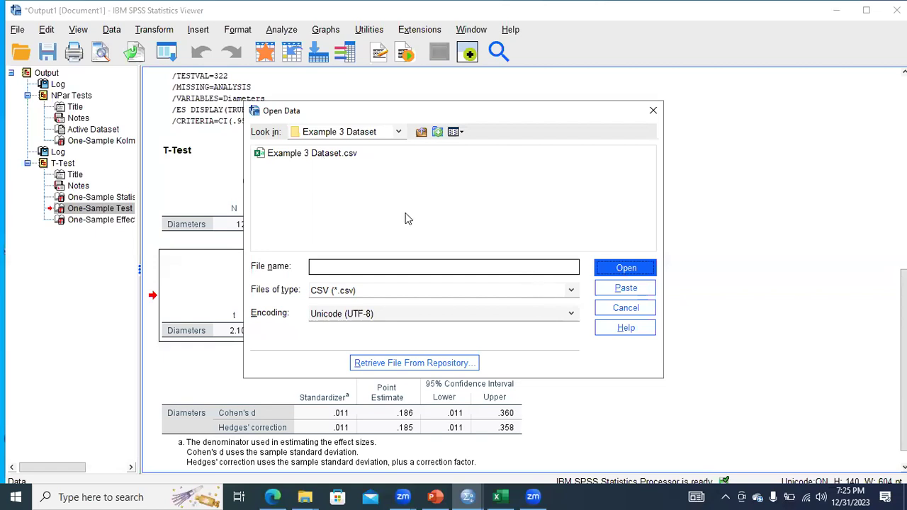
click(625, 268)
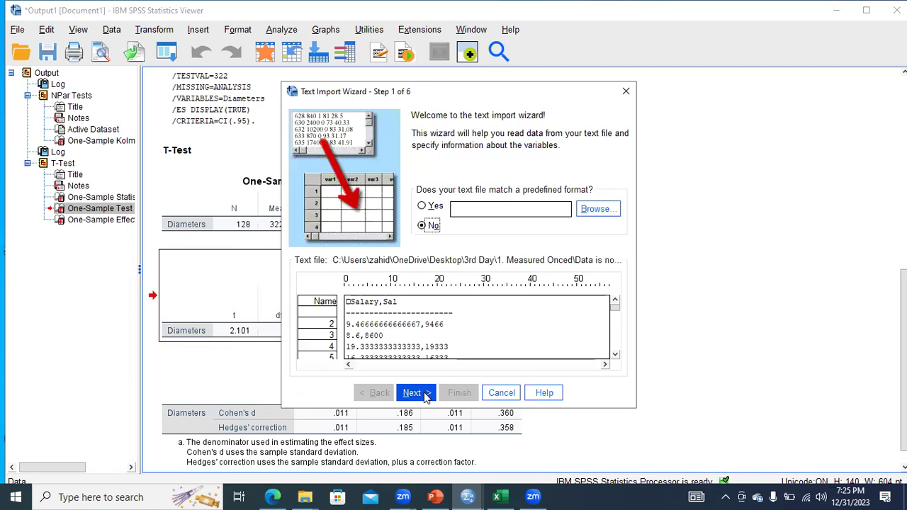
Step: Complete the text import with its default settings, keeping the comma delimiter and no predefined format
click(426, 398)
click(427, 397)
click(426, 398)
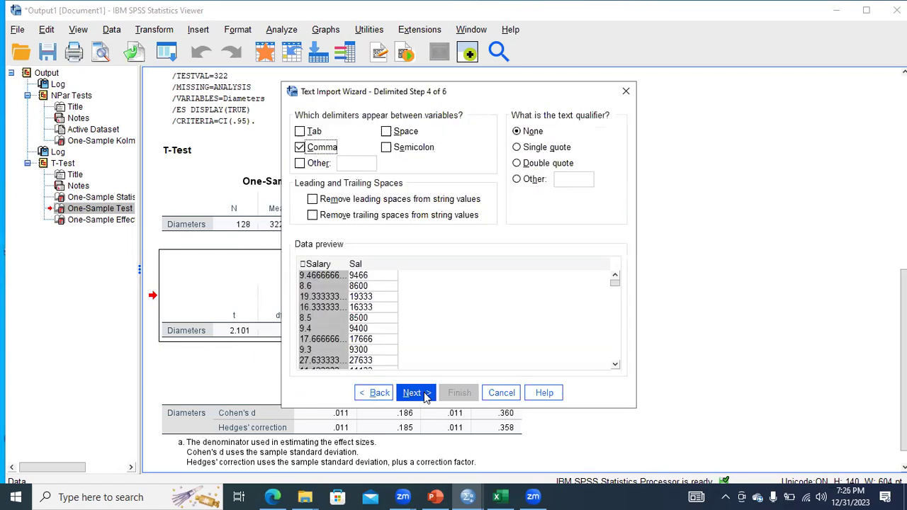
click(426, 397)
click(425, 396)
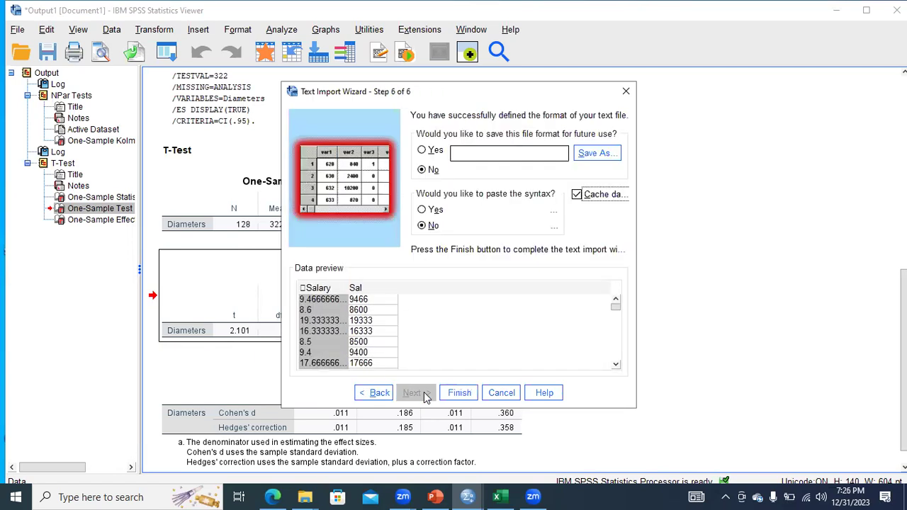
click(445, 396)
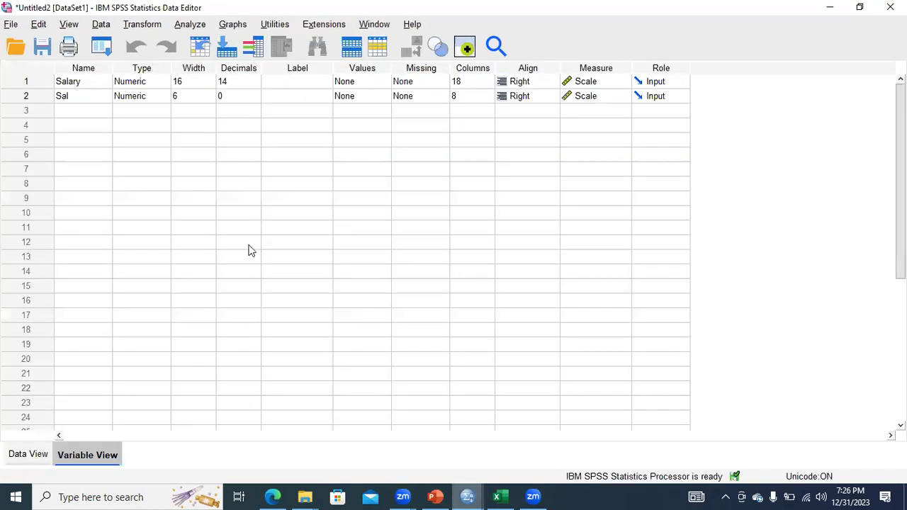
Step: Examine the Salary and Sal variable definitions and the first few data values of each variable
double_click(78, 83)
click(80, 99)
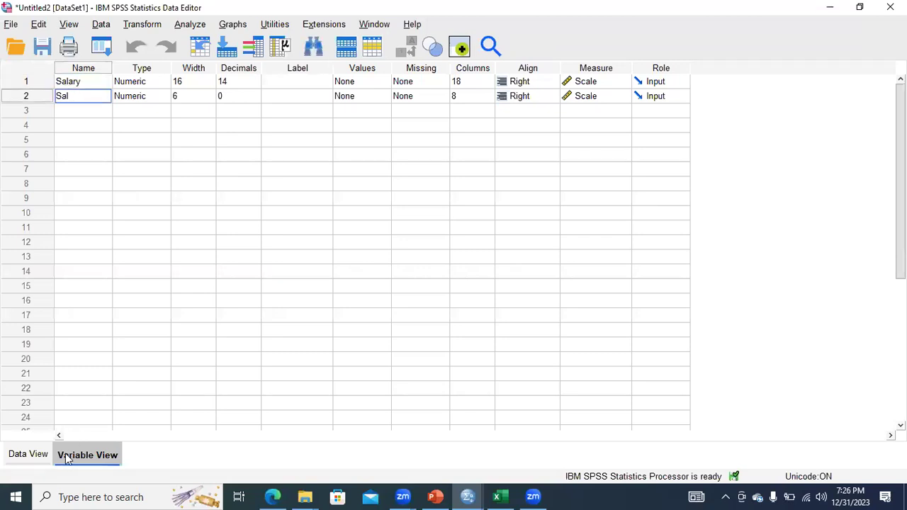
click(35, 457)
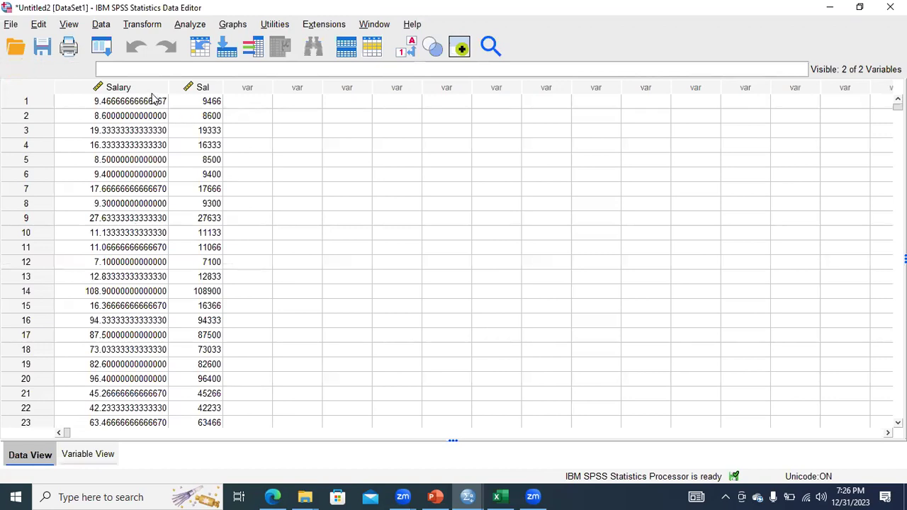
click(153, 103)
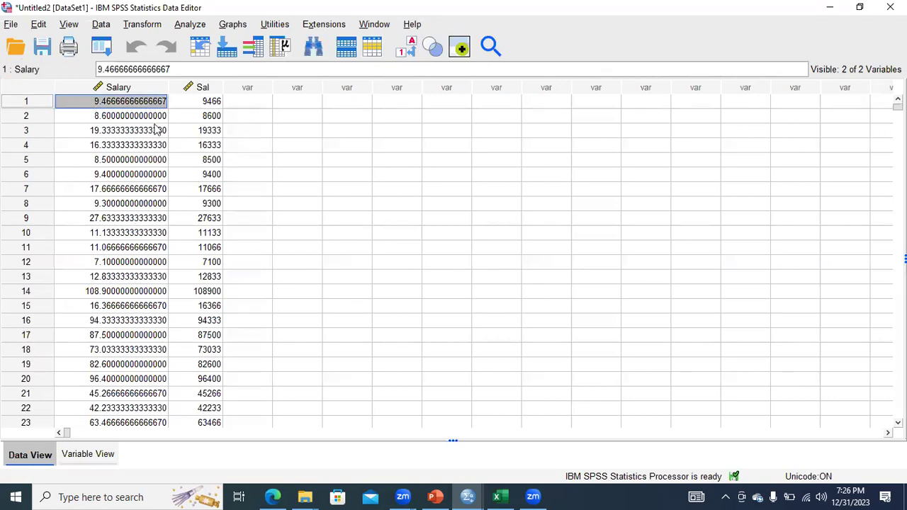
click(206, 103)
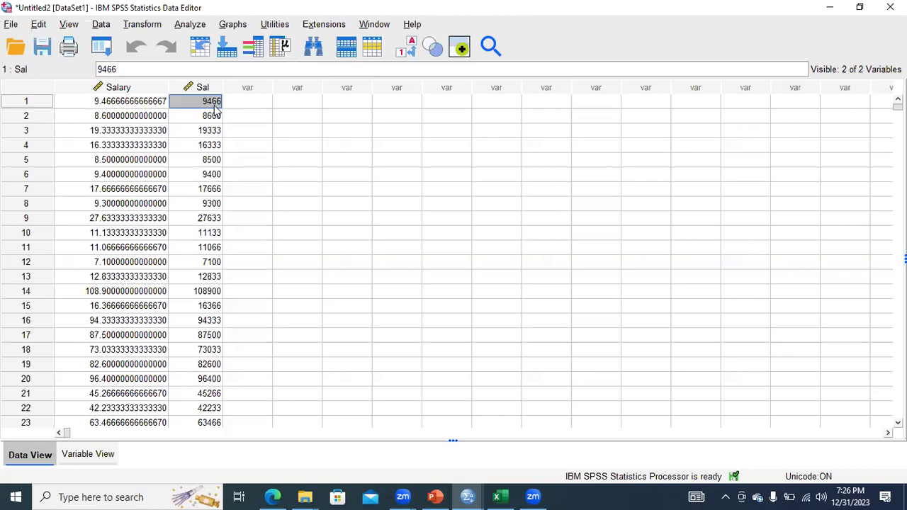
click(211, 118)
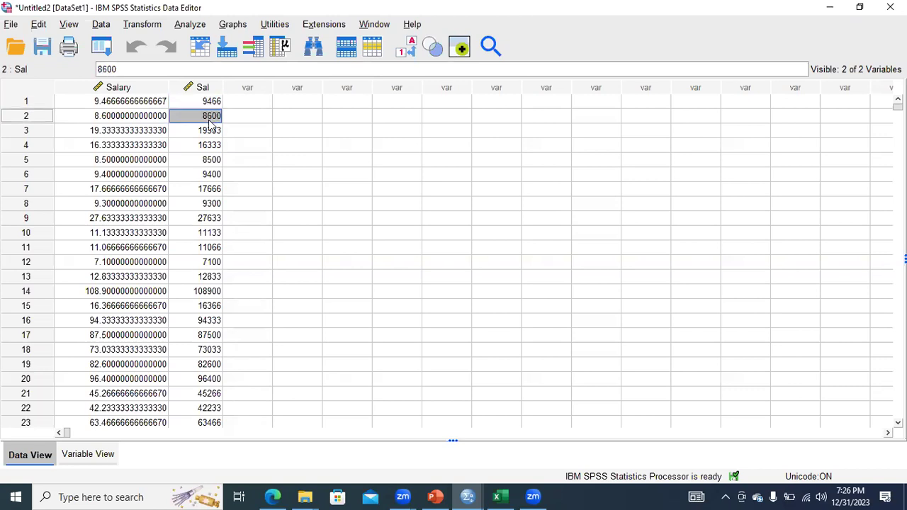
click(210, 133)
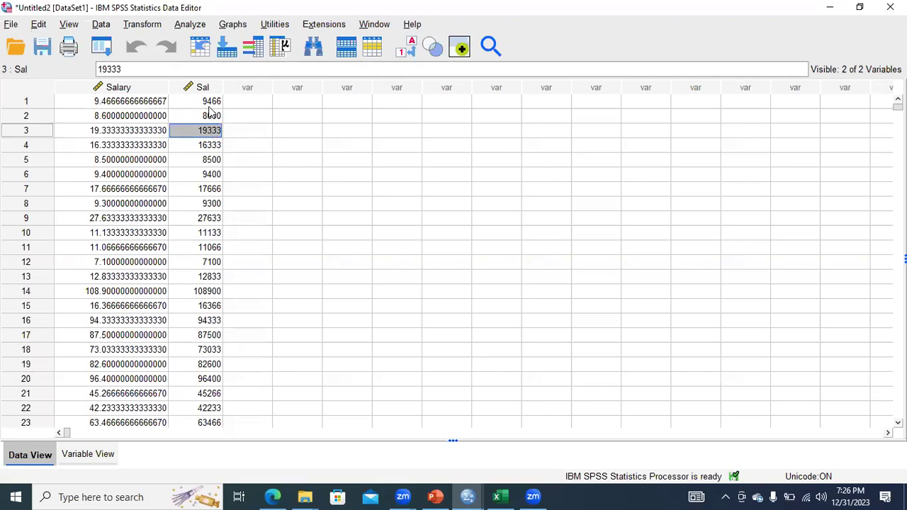
click(210, 106)
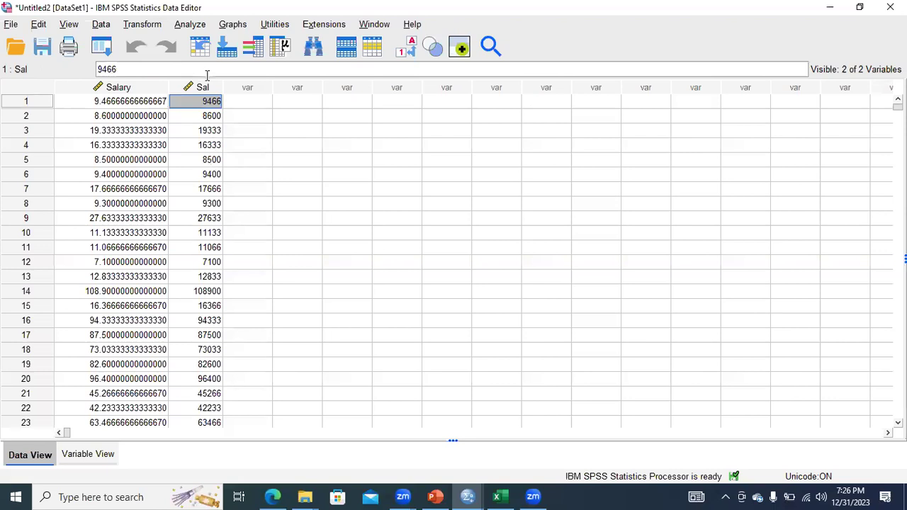
click(211, 116)
click(211, 102)
click(213, 117)
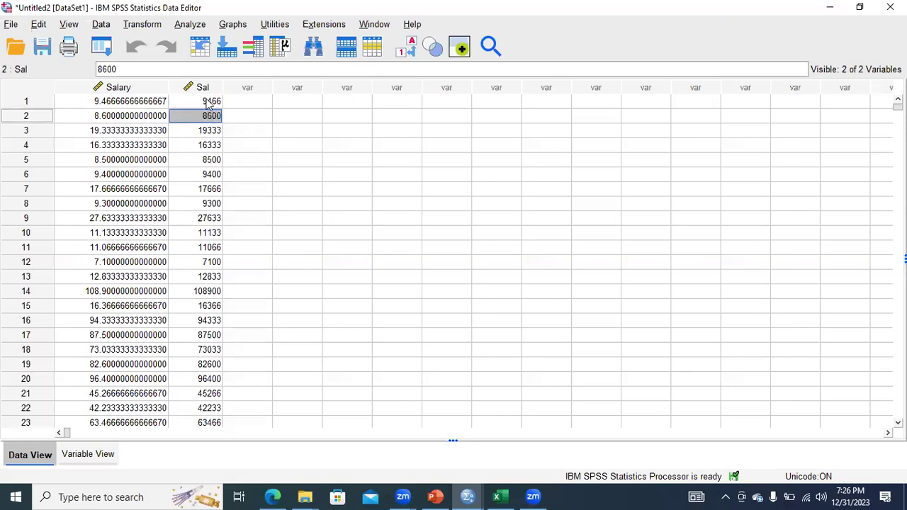
click(211, 105)
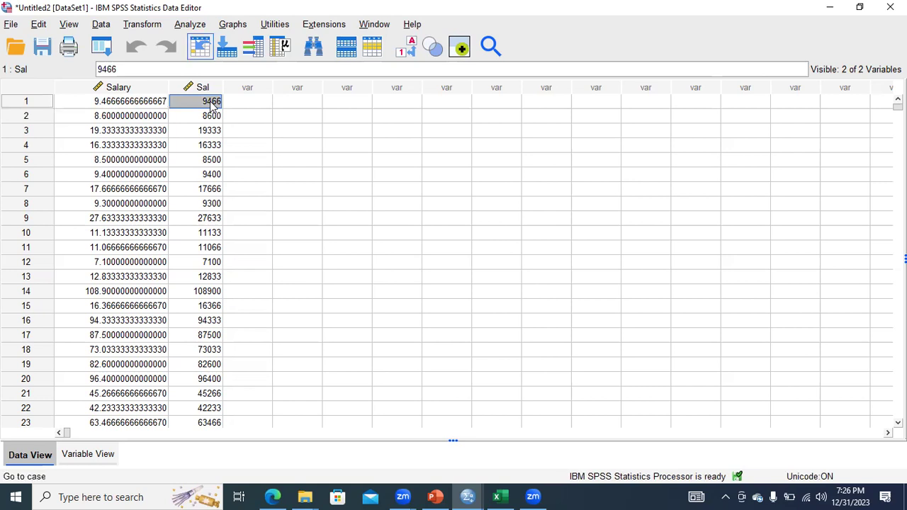
Step: Run the legacy 1-Sample K-S test on Sal against the Normal distribution, using sample data for its parameters
key(alt+a)
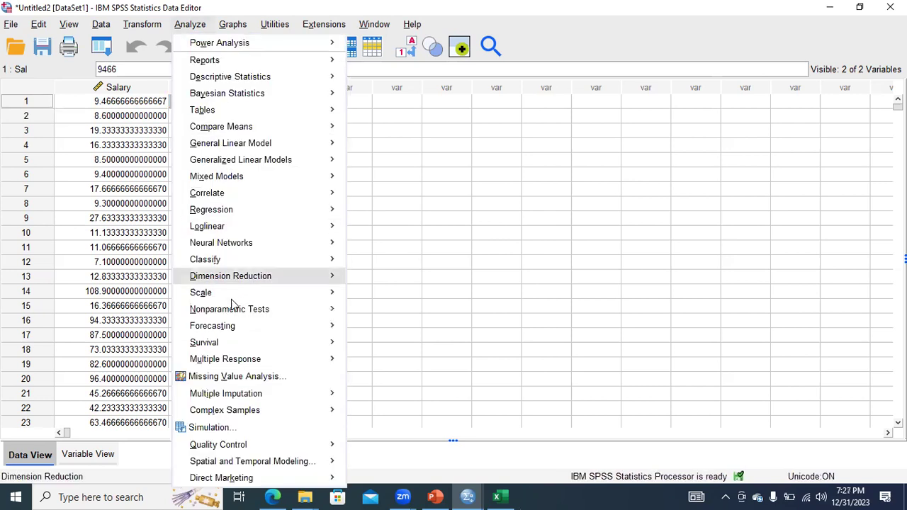
mouse_move(230, 314)
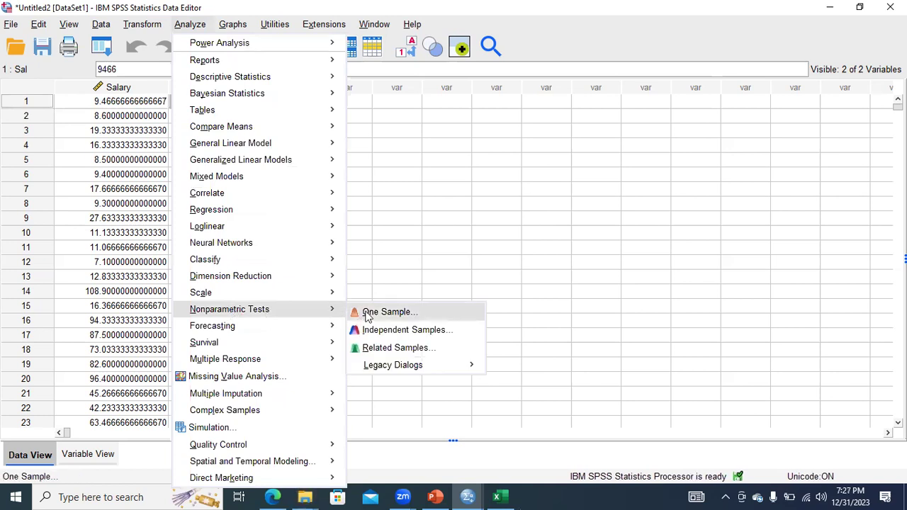
mouse_move(418, 368)
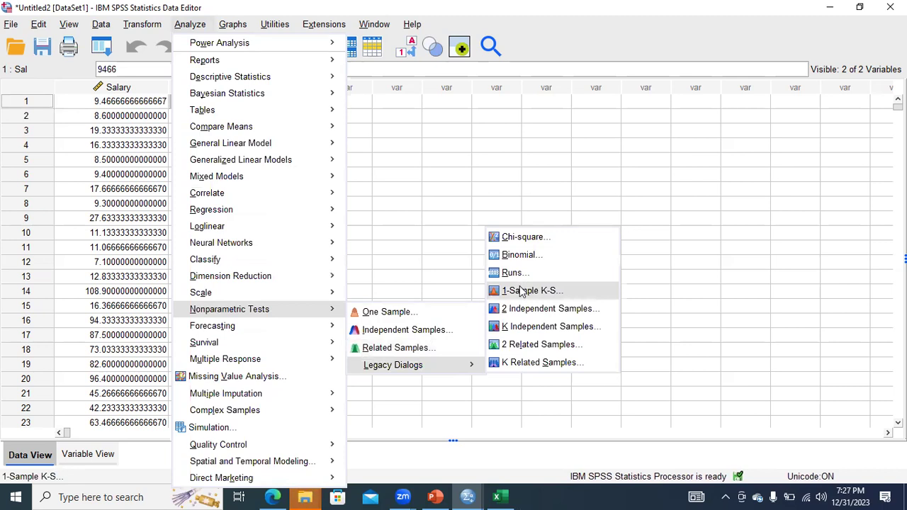
click(522, 292)
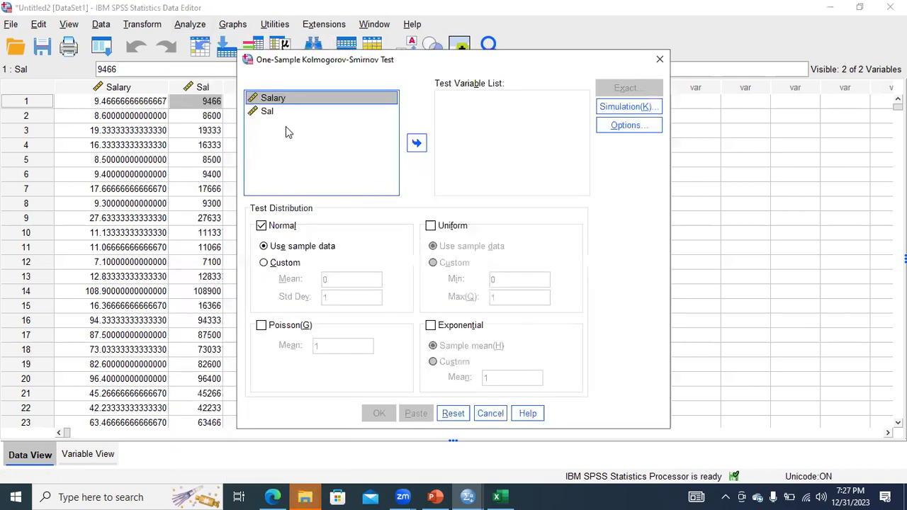
click(269, 112)
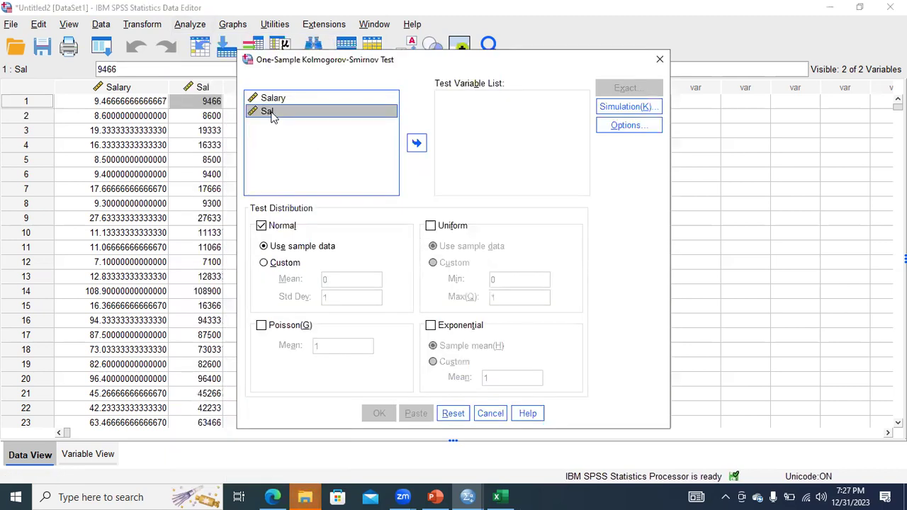
click(416, 144)
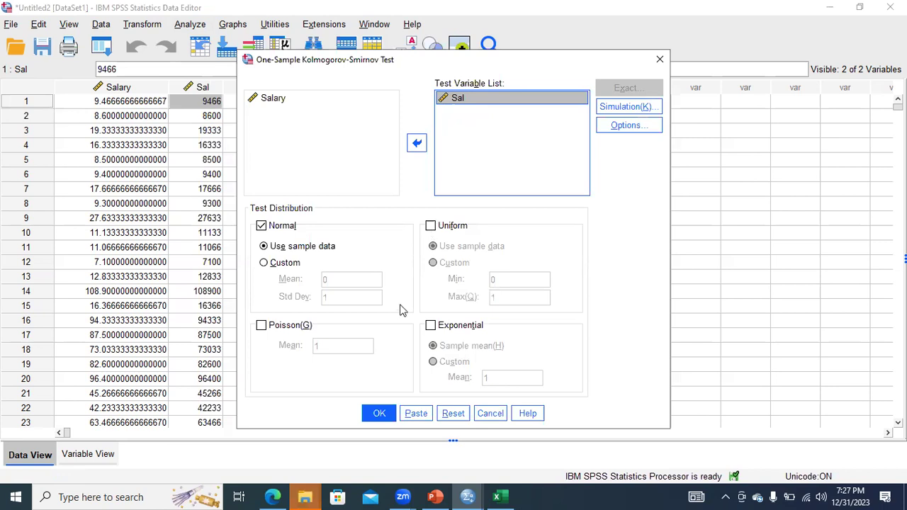
click(378, 413)
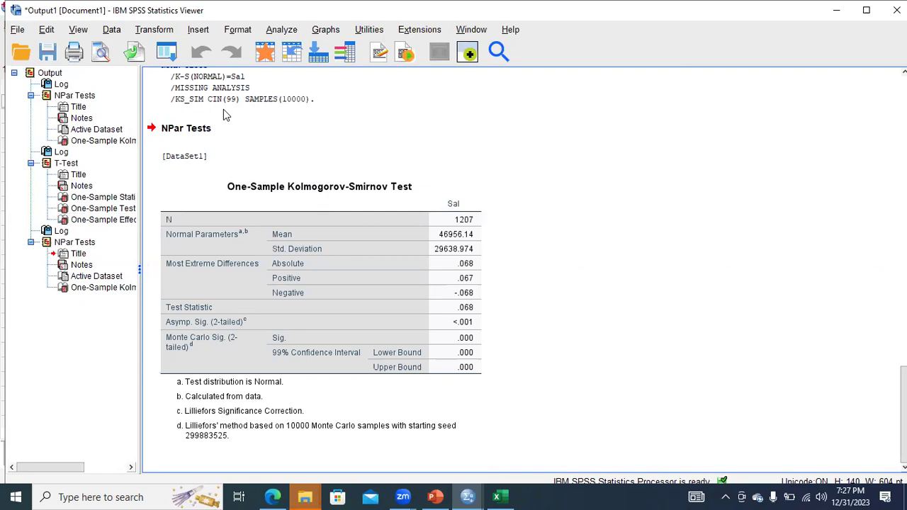
Step: Set up a legacy Binomial test on Sal with a test proportion of 0.50 and the dichotomy defined by a cut point
click(281, 29)
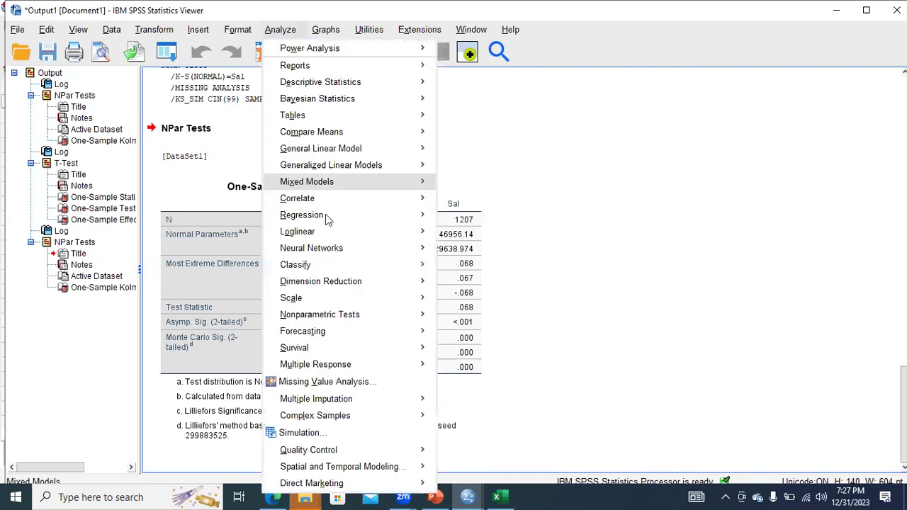
mouse_move(370, 318)
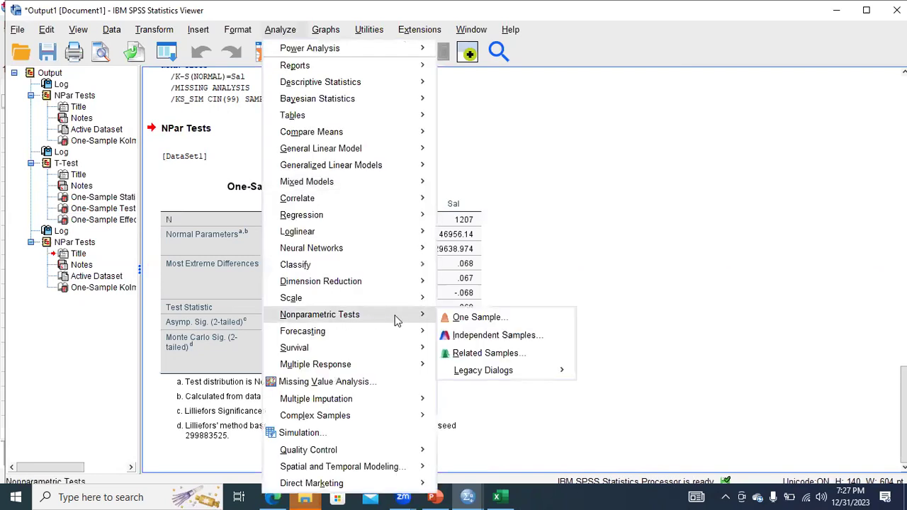
mouse_move(482, 374)
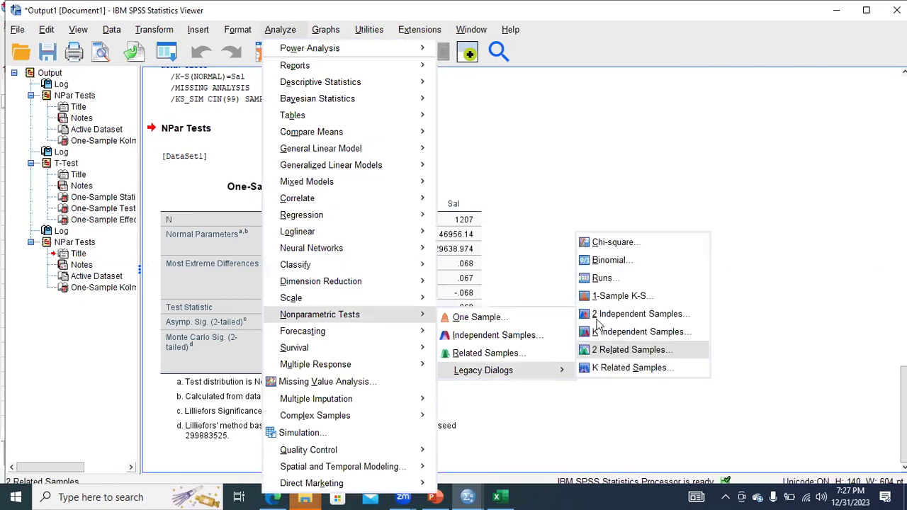
click(606, 262)
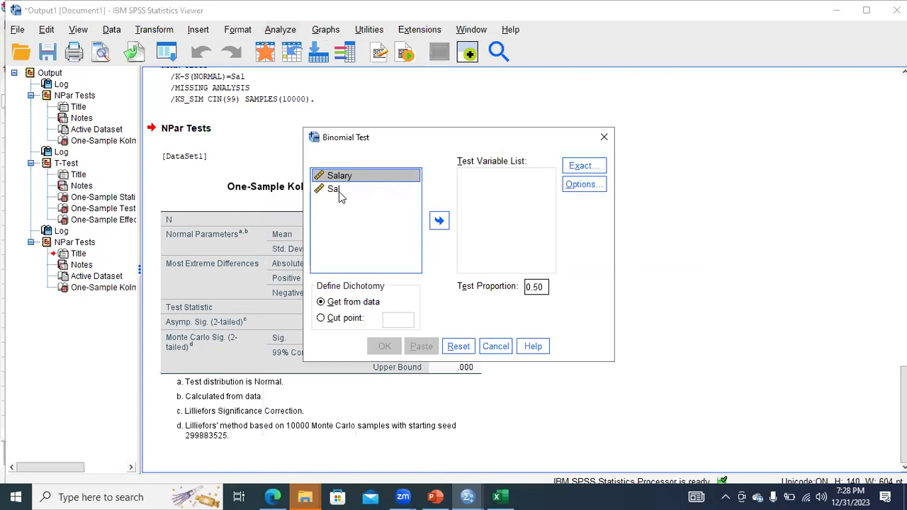
click(368, 189)
click(439, 222)
click(543, 295)
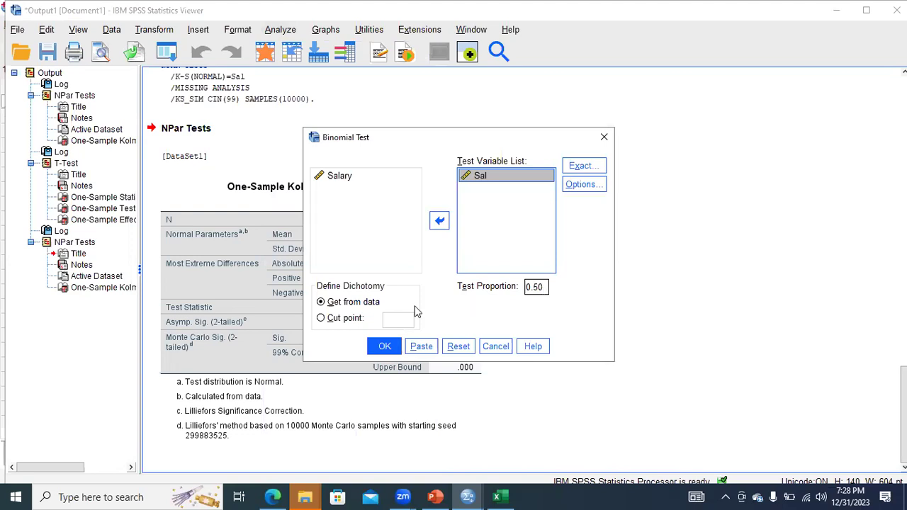
click(325, 320)
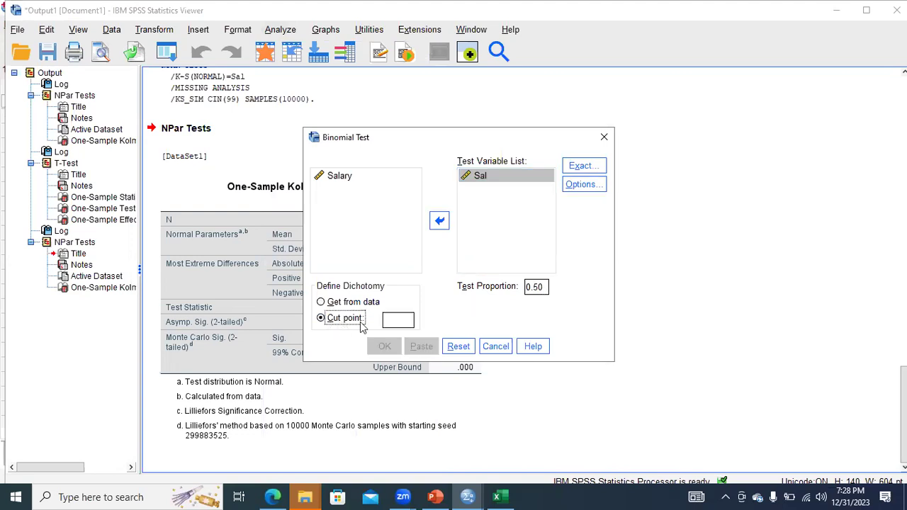
Step: Switch to the 3rd Day presentation in PowerPoint and find the Example 3 Hypotheses slide stating the standard median salary
click(435, 497)
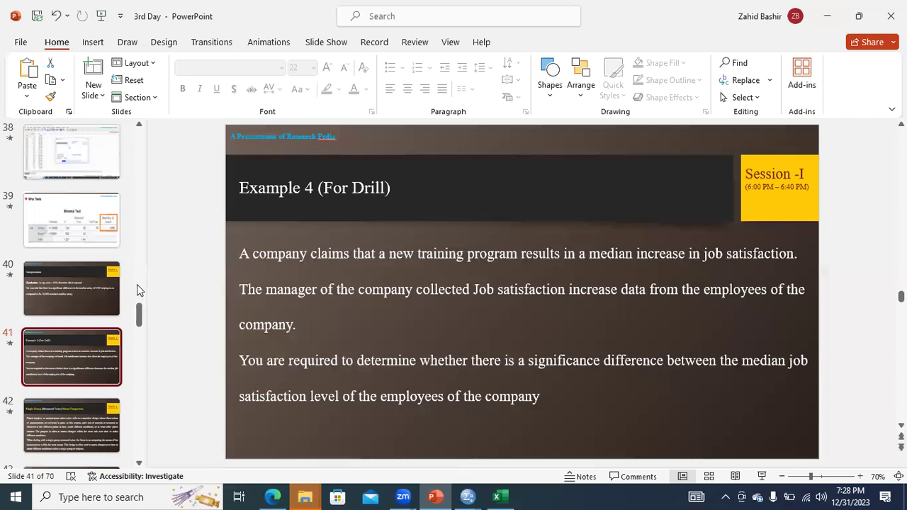
scroll(83, 291, up, 3)
click(83, 287)
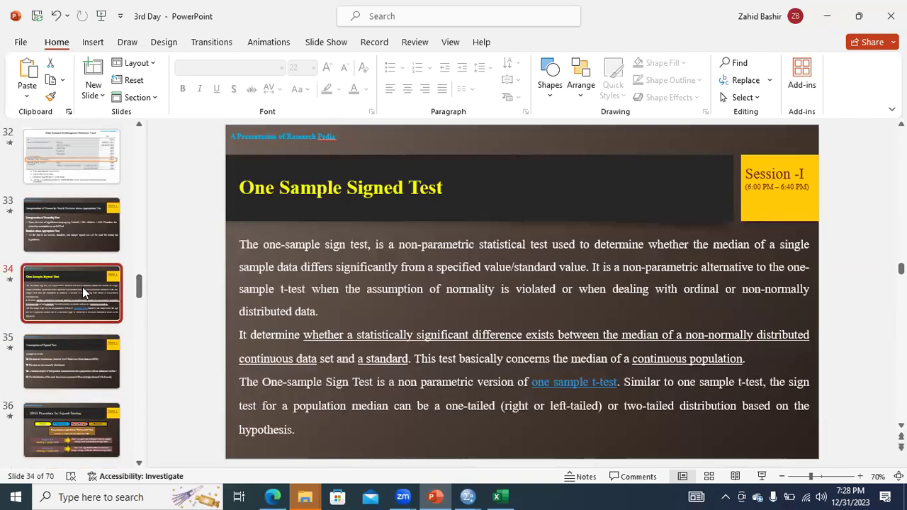
drag(138, 290, 137, 259)
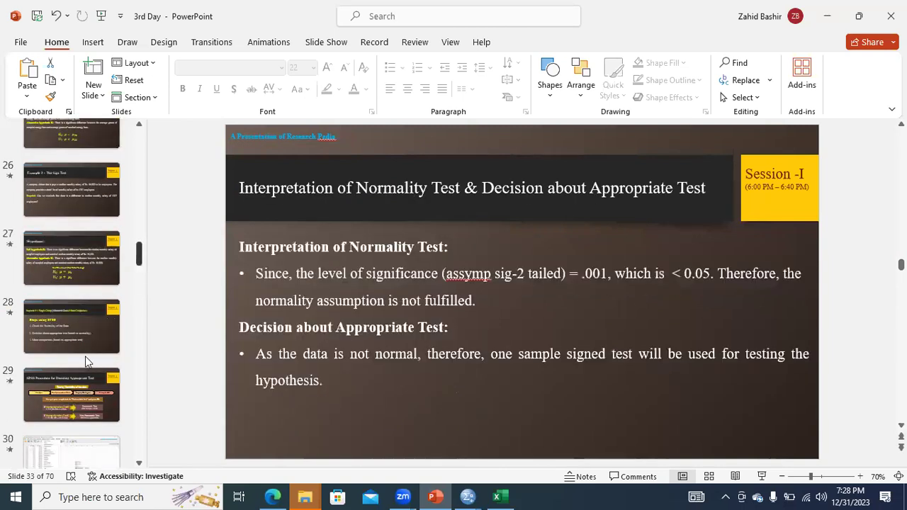
click(82, 318)
scroll(231, 319, up, 1)
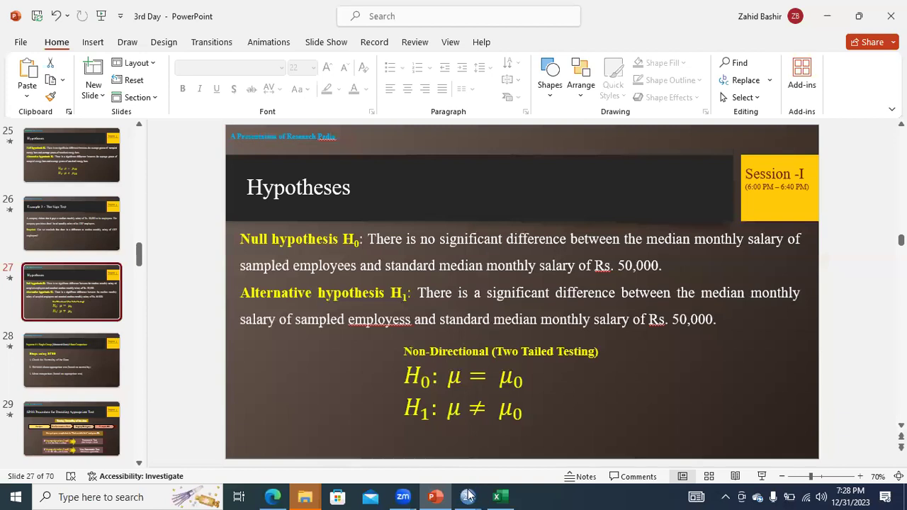
Step: Return to the Binomial Test settings in SPSS, set the cut point to 50000 and run the test
mouse_move(468, 496)
click(566, 459)
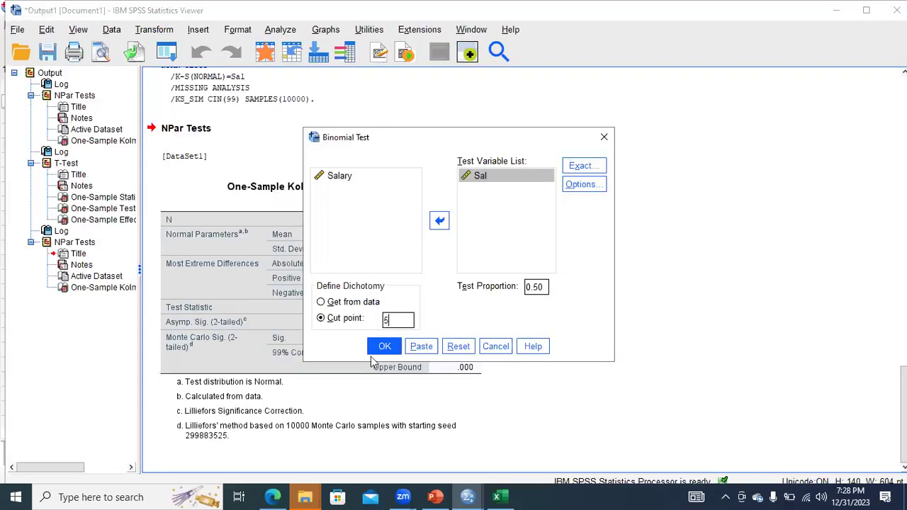
text(0000)
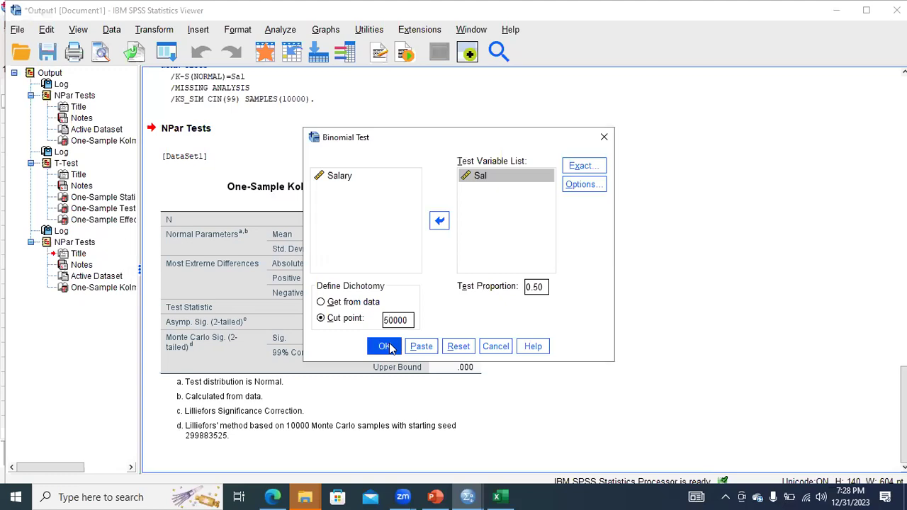
click(388, 346)
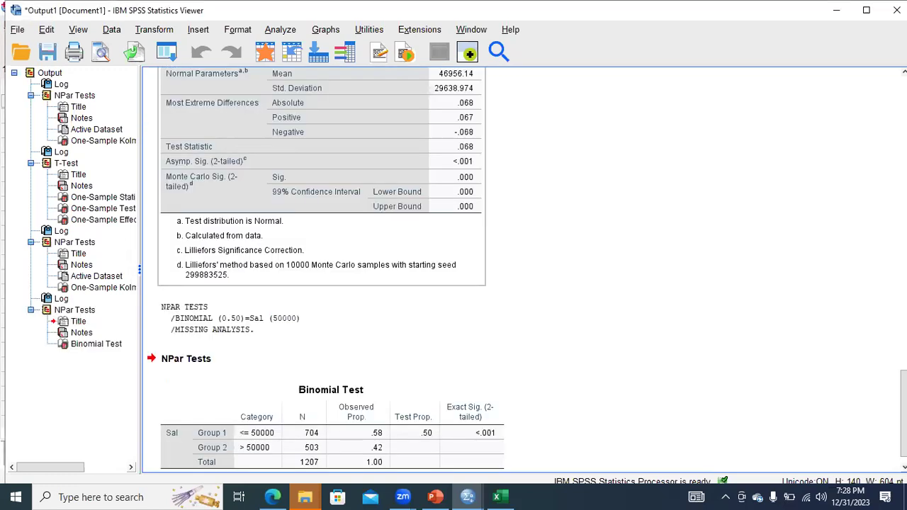
Step: Examine the Binomial Test table's exact significance for Sal and switch back to the 3rd Day presentation in PowerPoint
scroll(522, 388, down, 1)
click(374, 402)
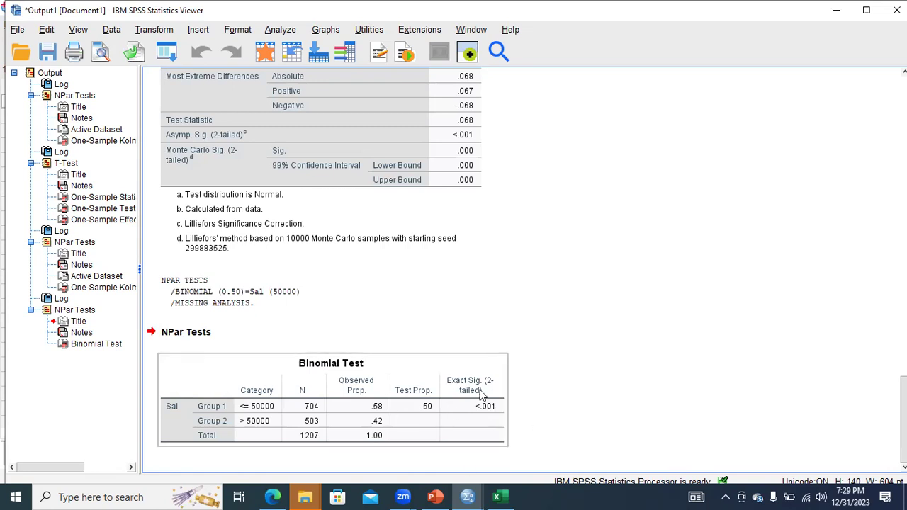
click(435, 496)
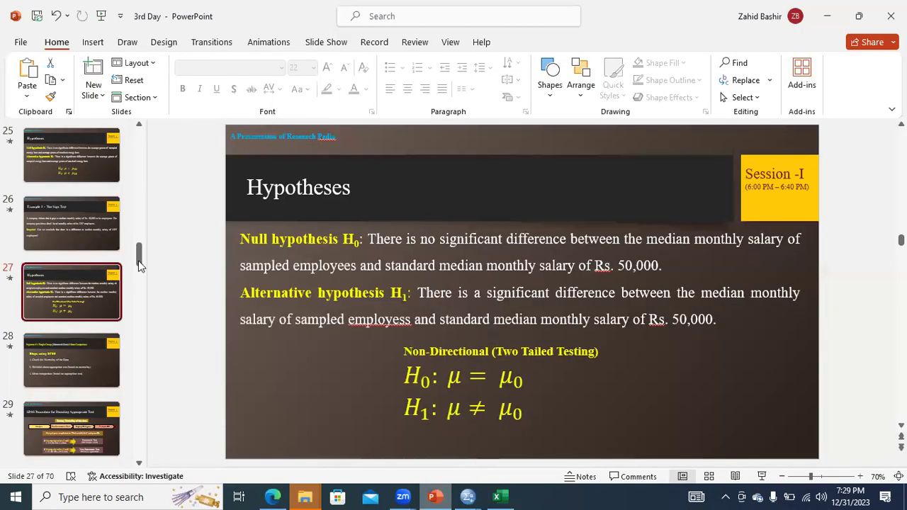